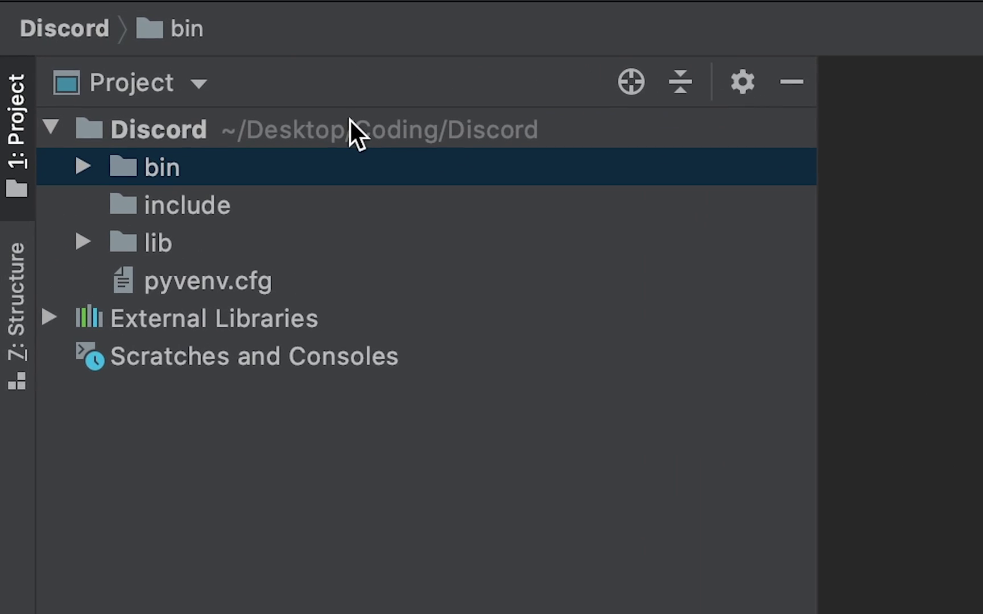
Create a new plain file named Rank in the Discord project root
left_click(383, 132)
right_click(369, 133)
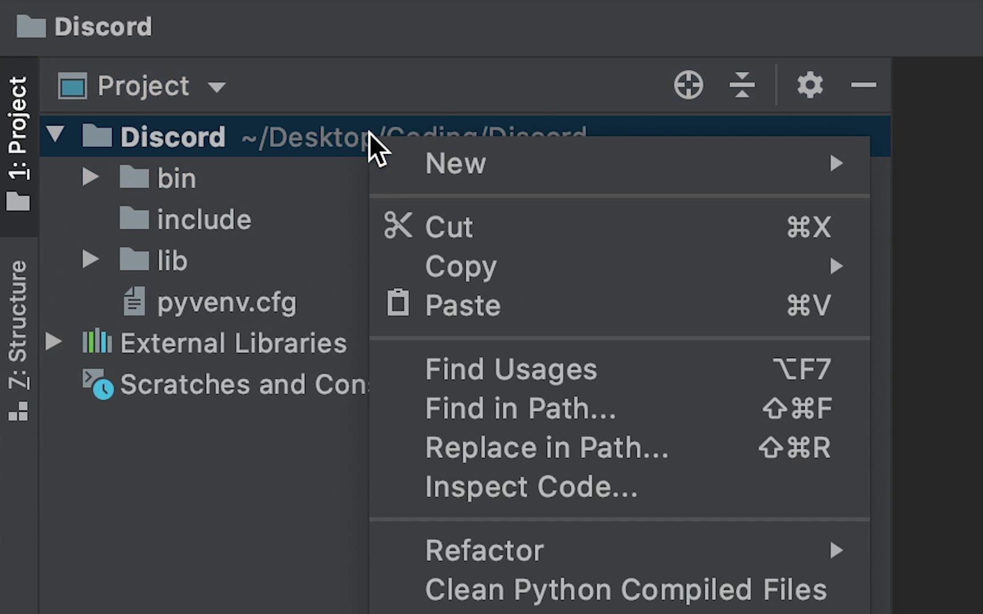
left_click(502, 159)
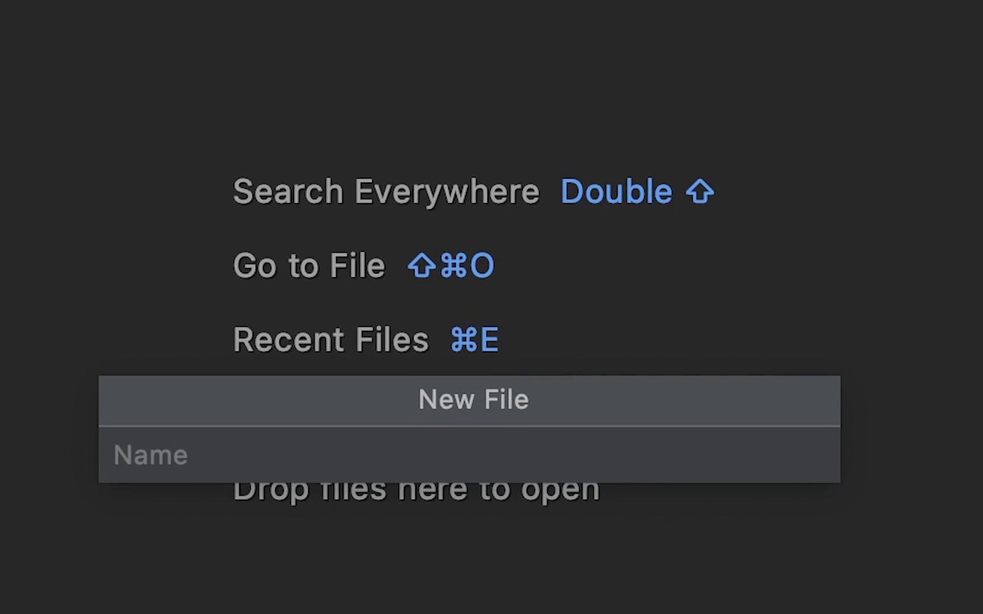
type("Rank")
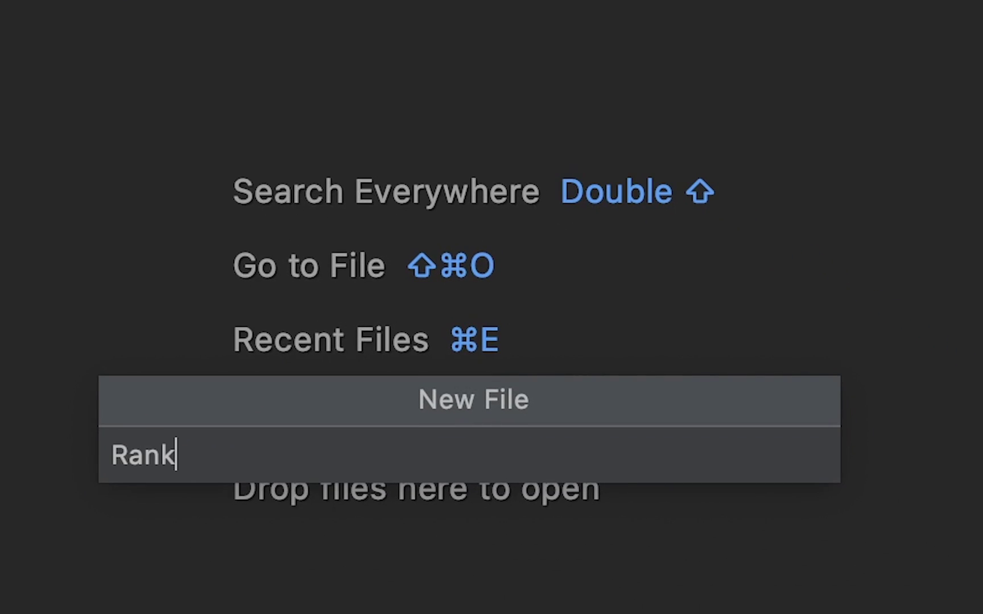
key("Return")
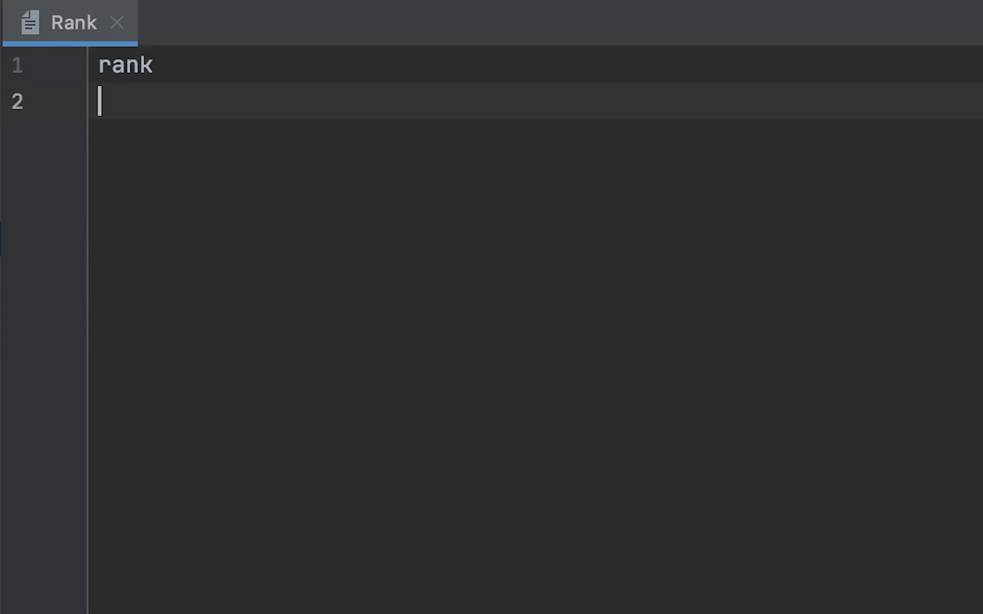
type("rank")
Select the two 'rank' lines and paste copies below them repeatedly
double_click(128, 103)
left_click_drag(177, 109, 71, 70)
key("ctrl+c")
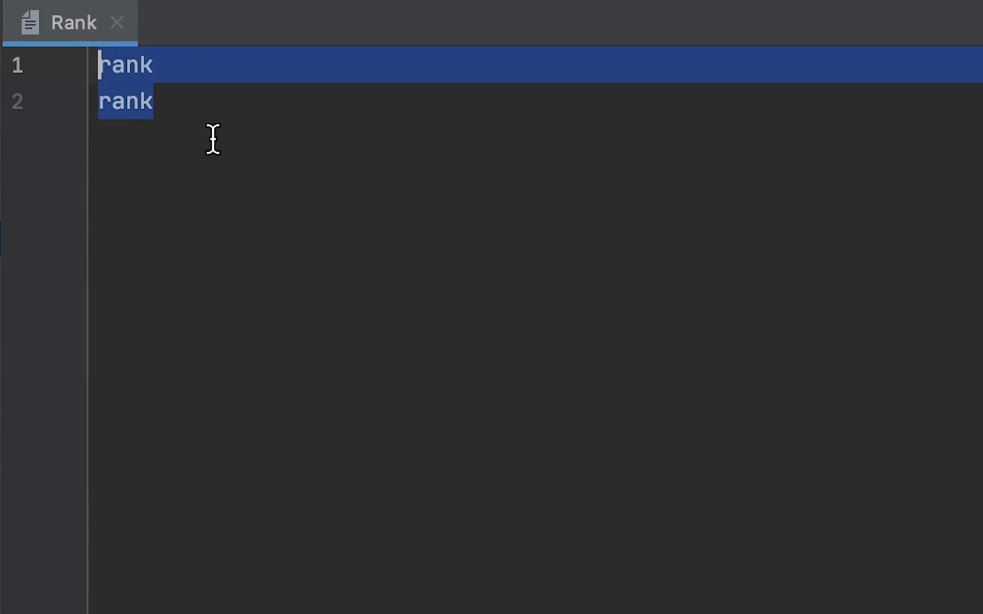
left_click(193, 108)
key("Return")
key("ctrl+v")
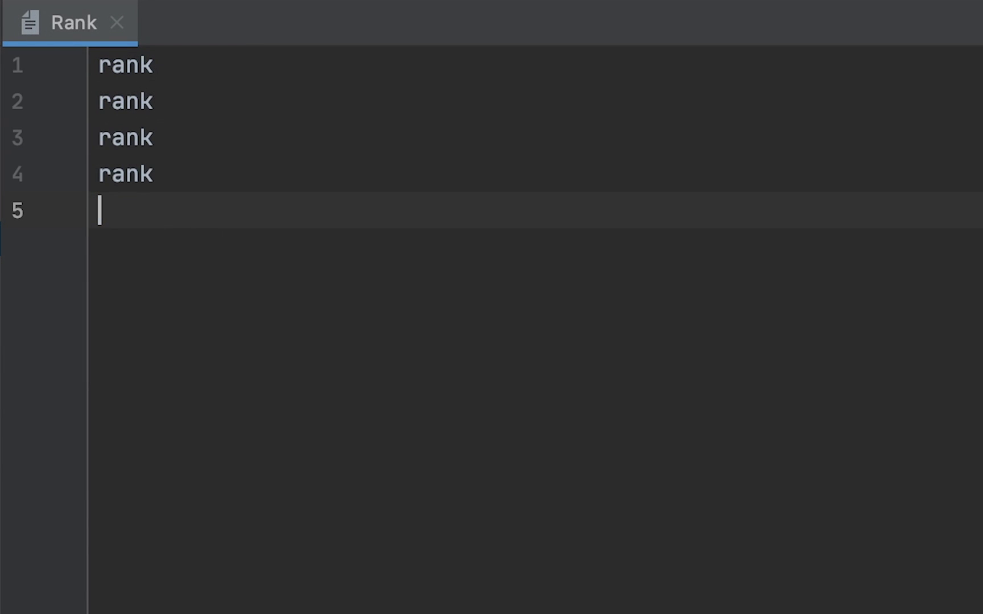
key("ctrl+v")
key("ctrl+v")
key("ctrl+v")
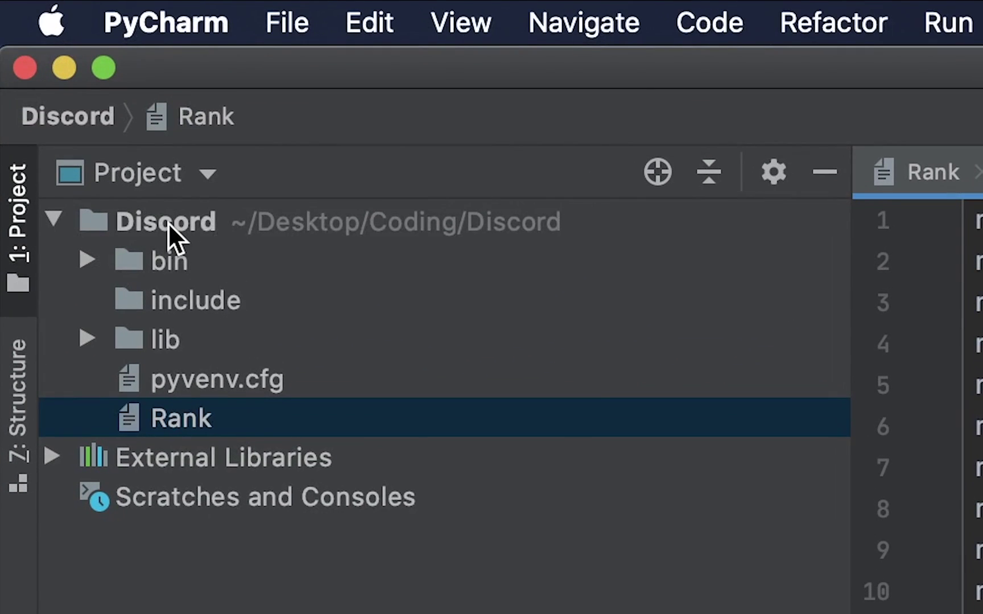
Create the Python file 'Discord bot' from the Discord folder's context menu
right_click(167, 223)
mouse_move(407, 253)
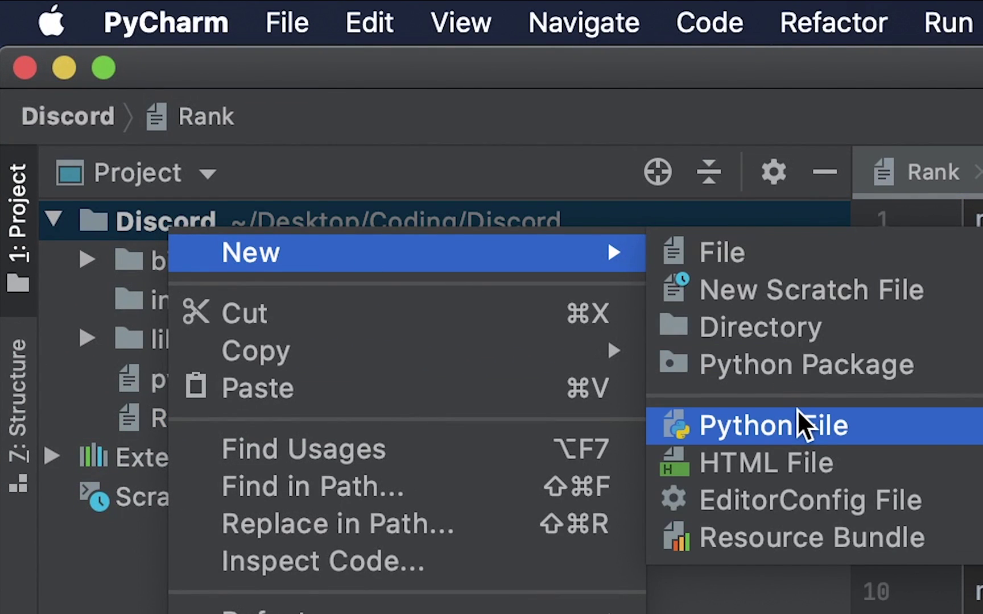
key("Escape")
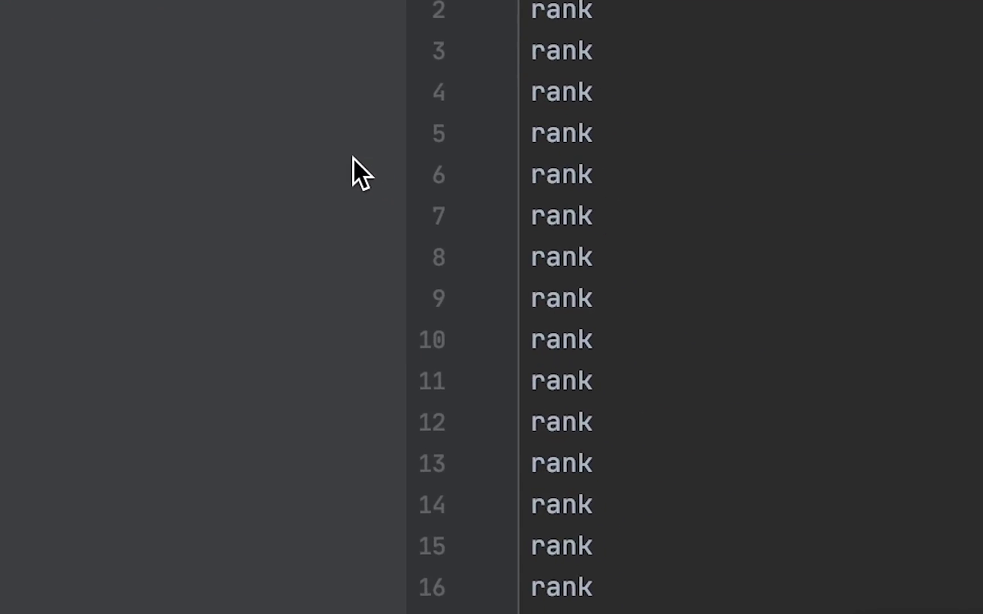
type("Discor")
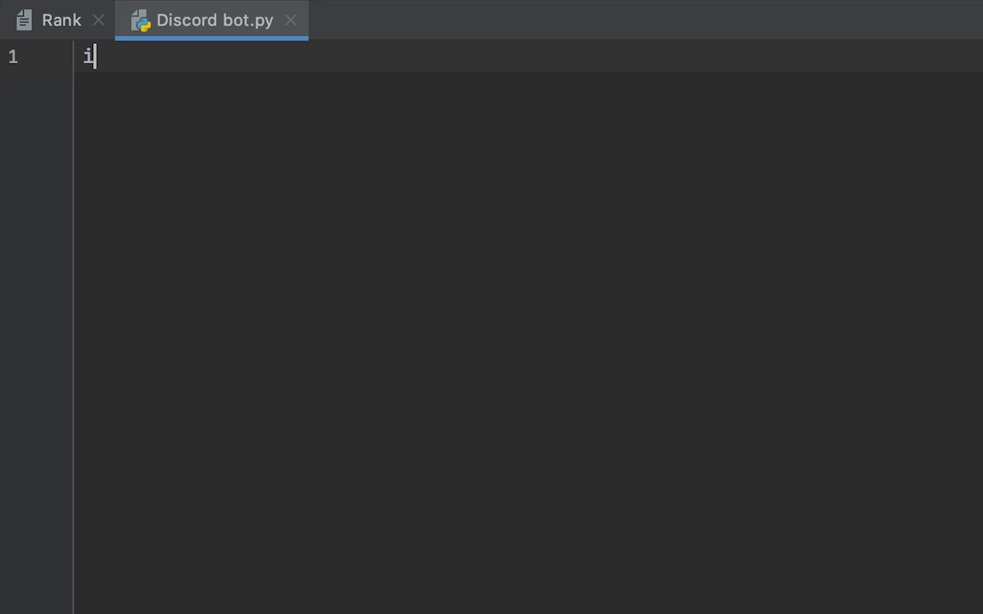
type("mport pyautog")
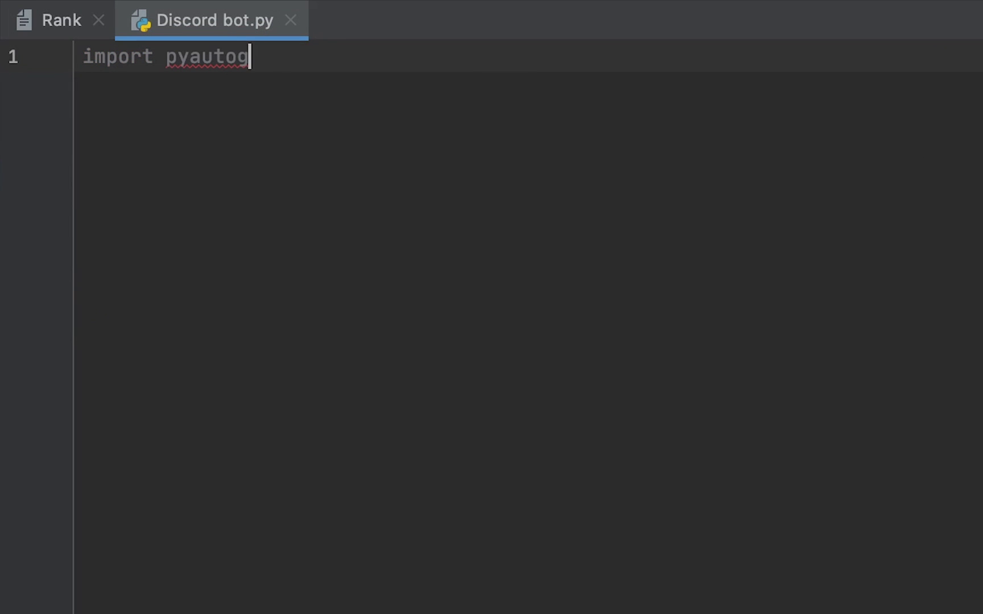
type("ui")
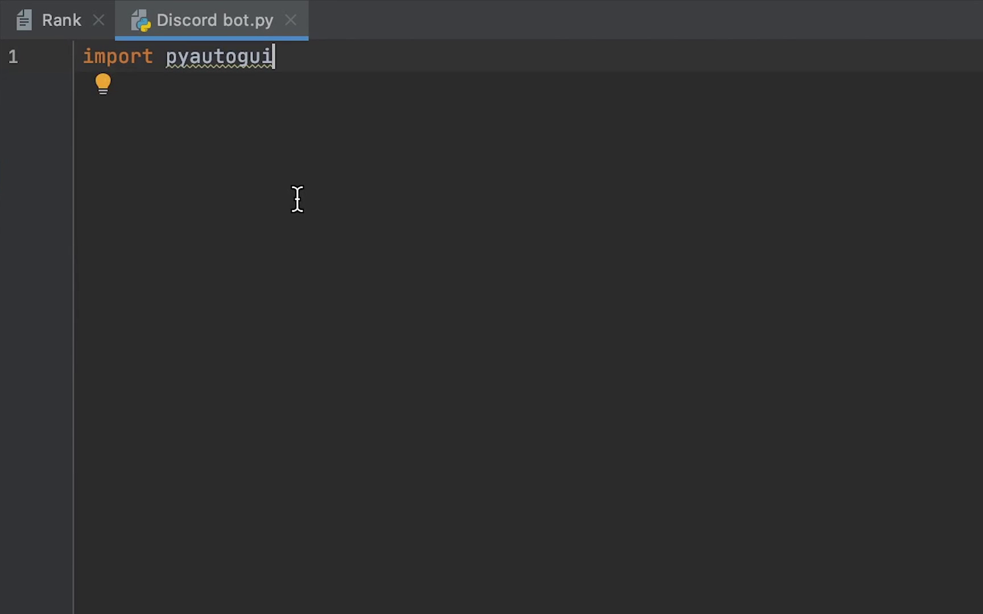
Write 'import pyautogui', 'import time' and 'time.sleep(5)', fixing a mistyped 'time.sl'
key("Return")
type("import ")
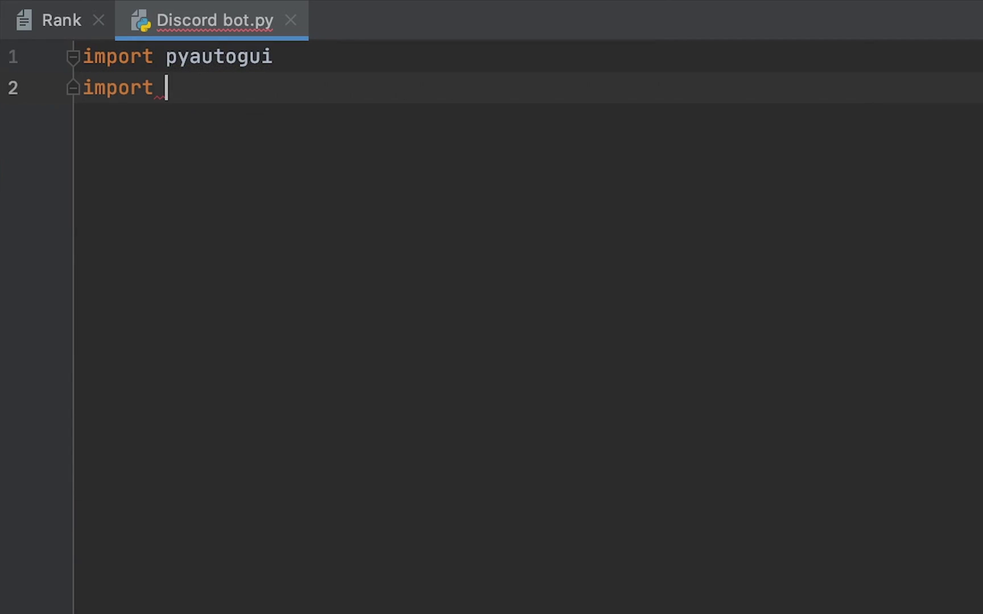
type("time")
key("Return")
key("Return")
type("time")
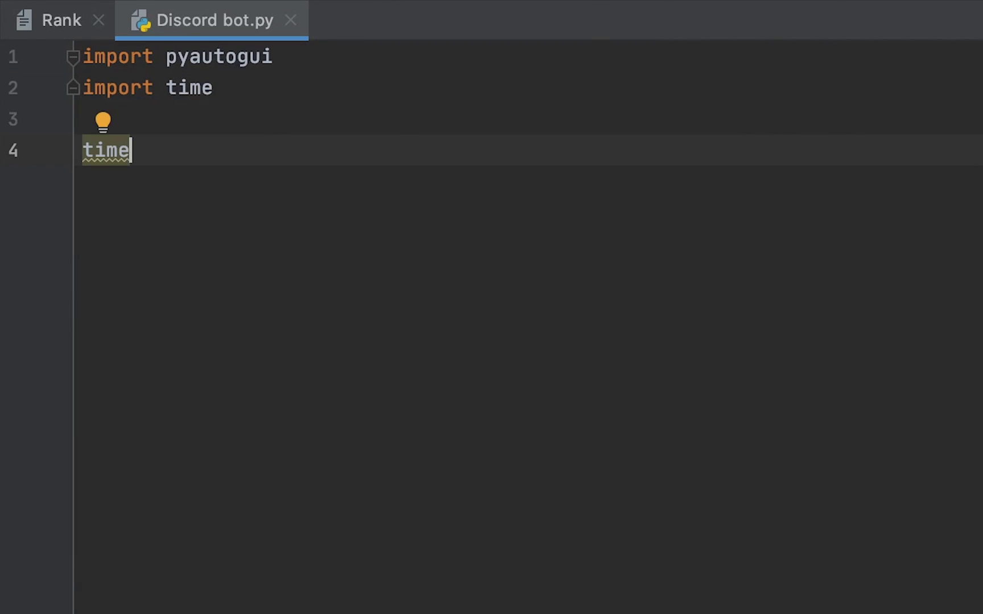
type(".sl")
key("BackSpace")
key("BackSpace")
key("BackSpace")
key("BackSpace")
key("BackSpace")
key("BackSpace")
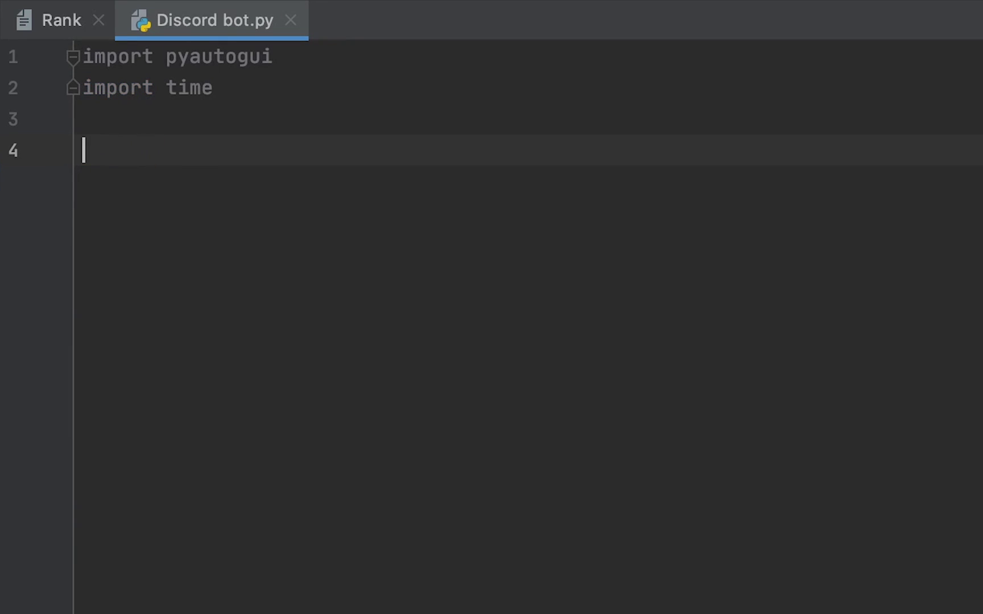
type("time.sleep")
key("Return")
type("5")
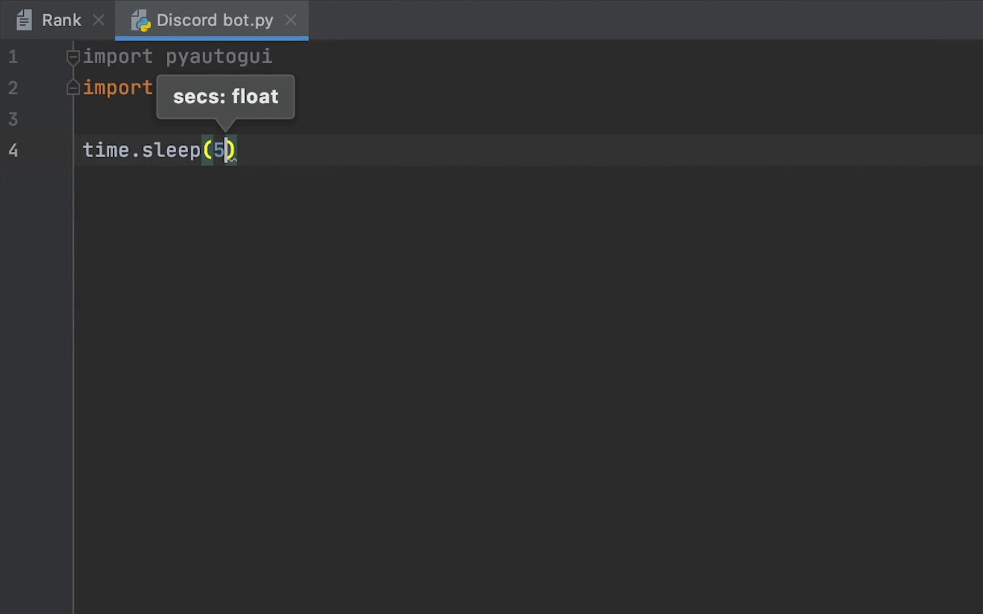
type(")")
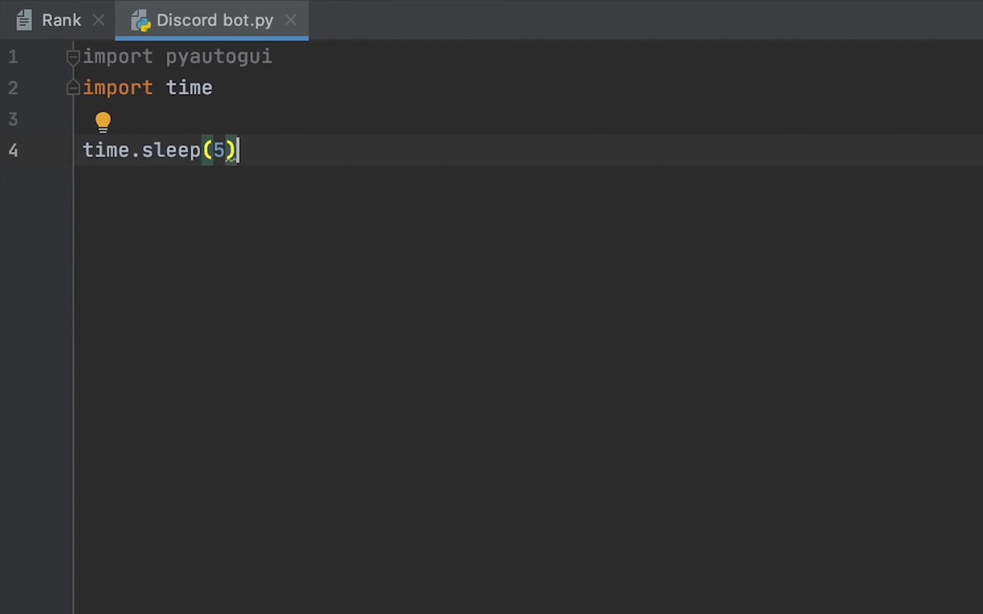
Add f = open("rank", "r") after the sleep call
key("Return")
key("Return")
type("f ")
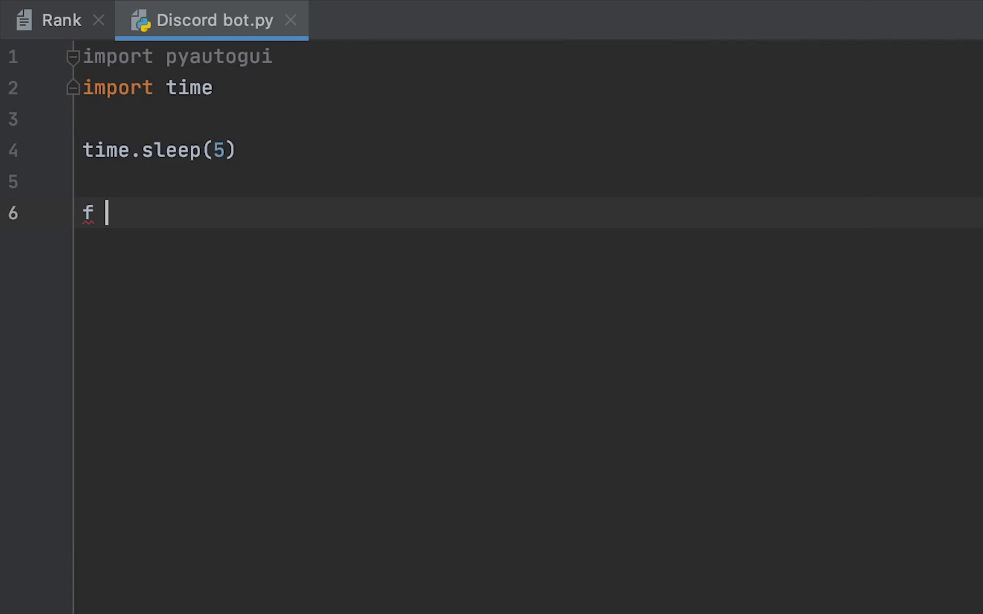
type("= open")
key("Return")
type("\"ran")
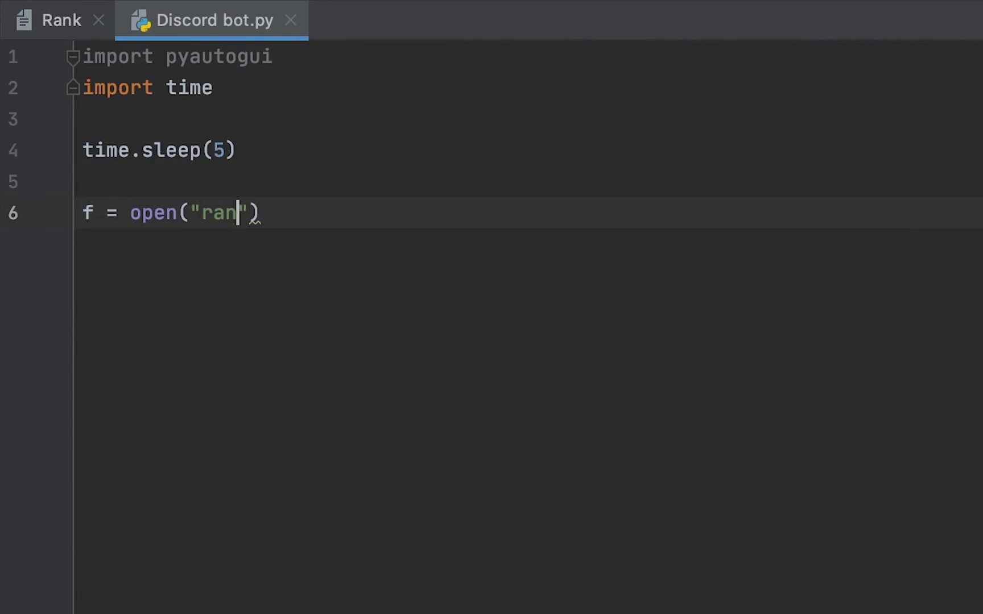
type("k\", \"r\")")
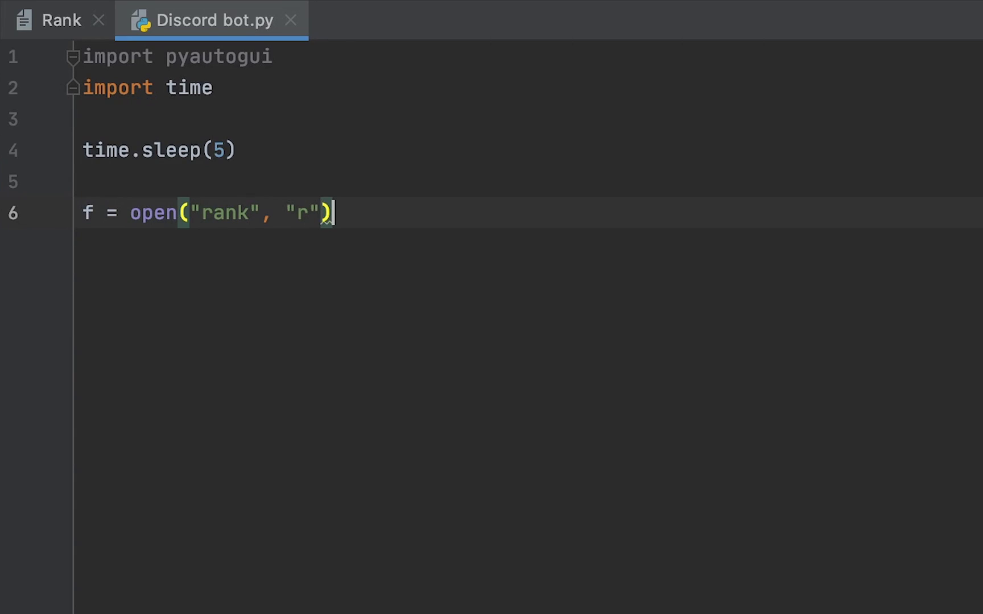
key("Return")
key("Return")
type("for word")
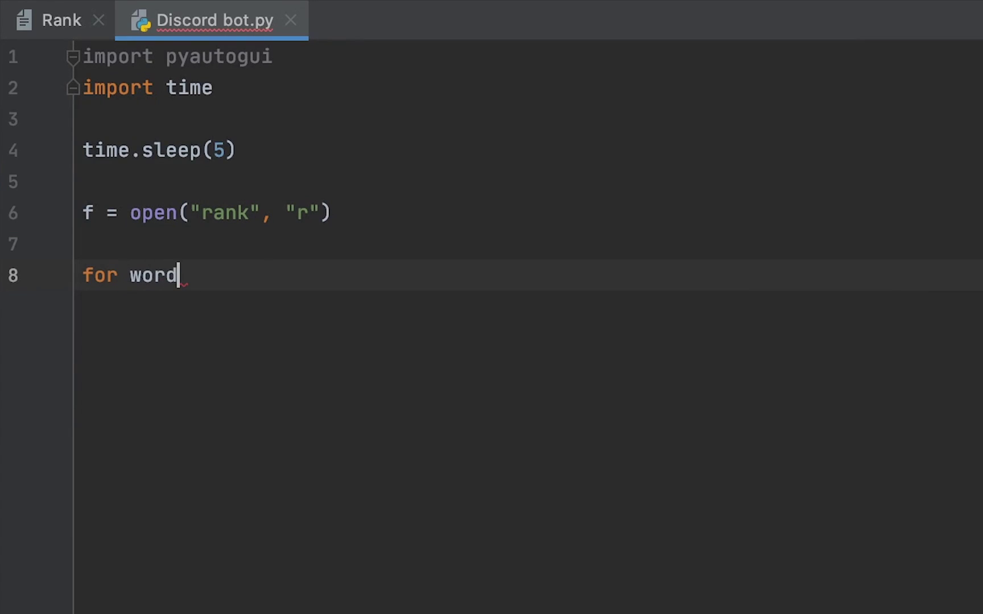
type(" in f:")
Write a for loop calling pyautogui.typewrite(word) and pyautogui.press("enter")
key("Return")
type("py")
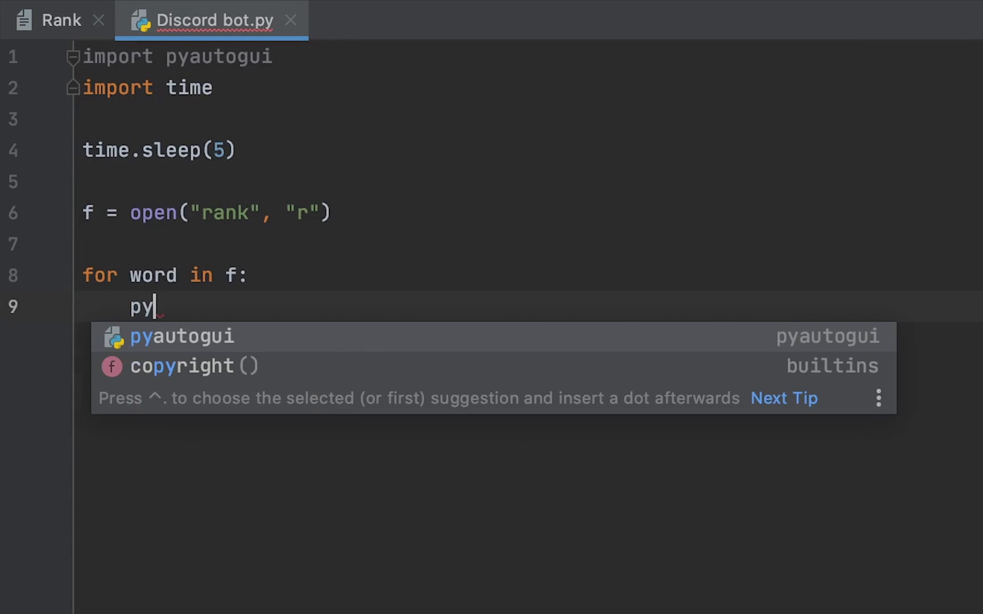
key("Return")
type(".ty")
key("Return")
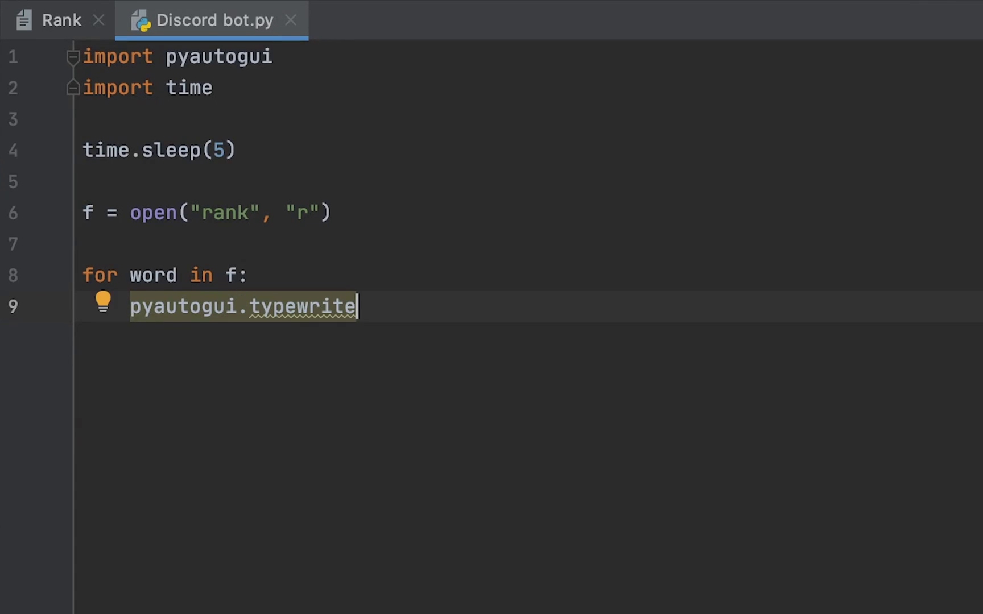
type("(word")
key("Return")
type("py")
key("Return")
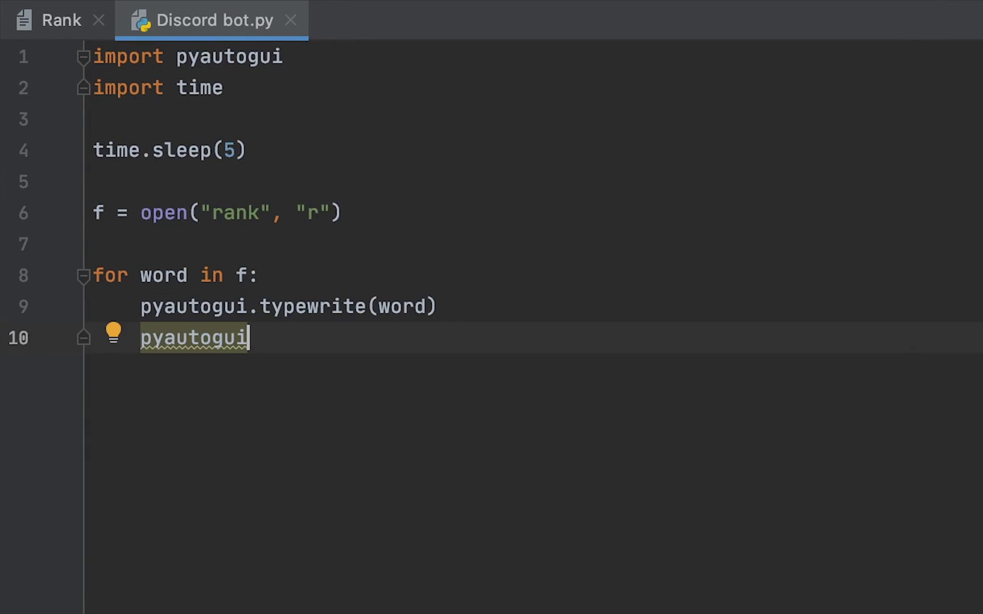
type(".press(\"enter")
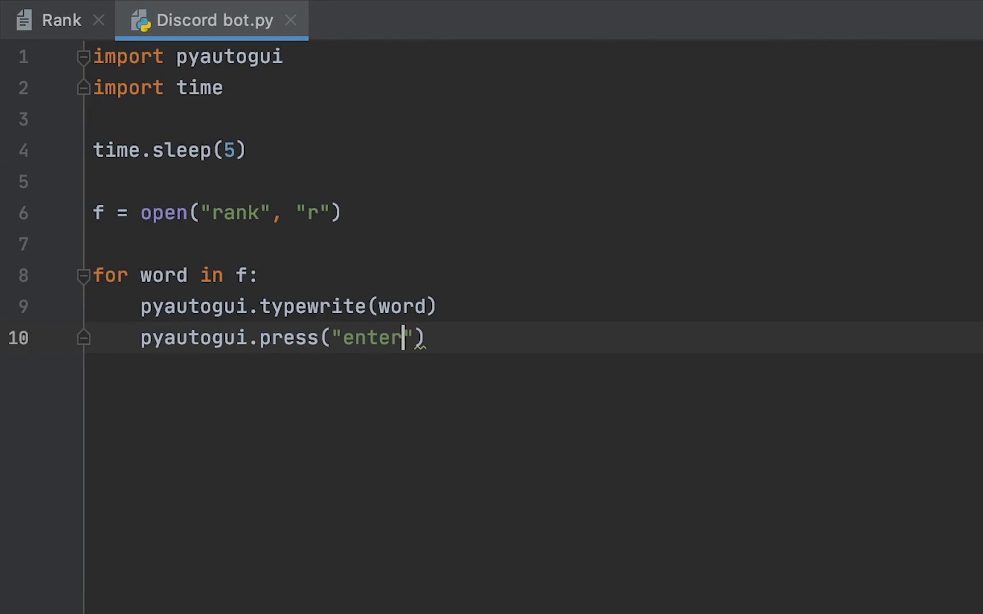
key("Right")
key("Right")
key("Return")
Run Discord bot.py and bring the Discord window to the front
right_click(124, 133)
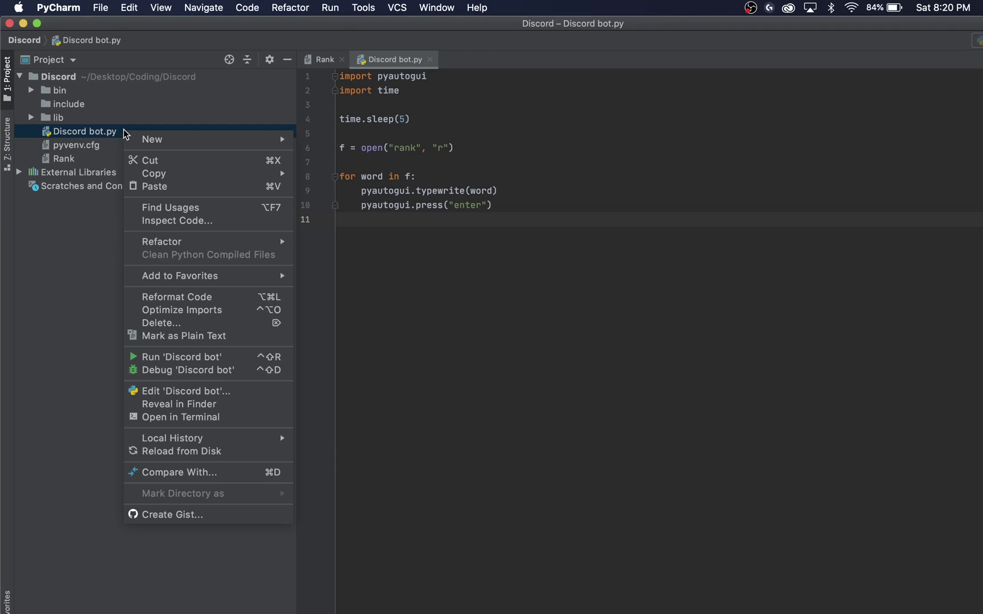
left_click(188, 357)
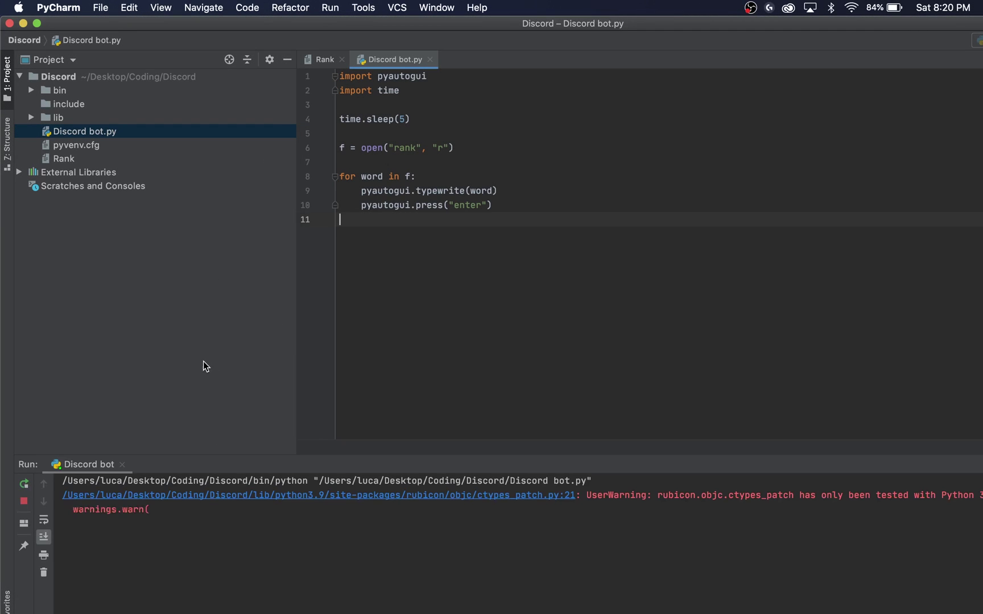
key("super+Tab")
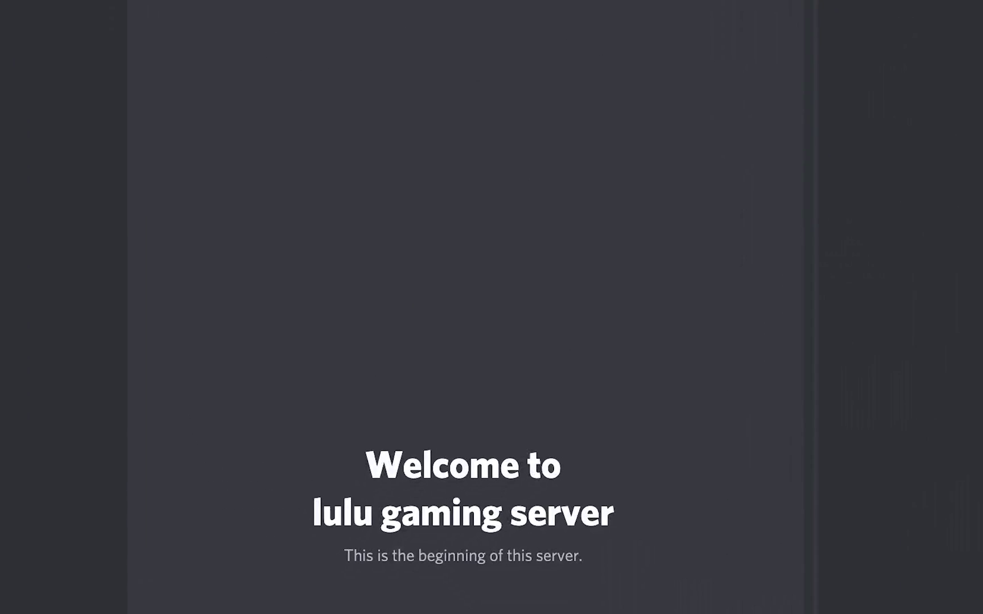